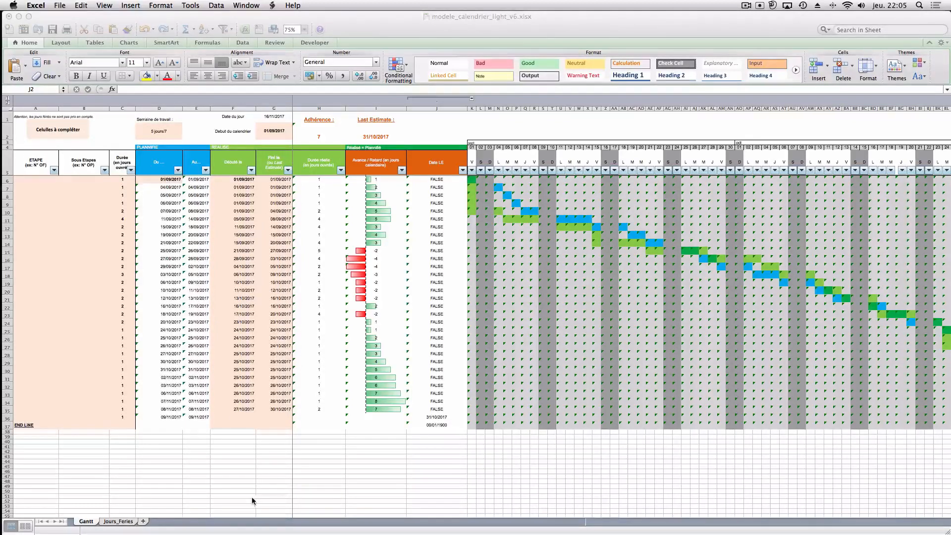
# - Review the work-week options for Semaine de travail and the holiday dates on the Jours_Feries sheet, returning to the Gantt sheet
pyautogui.click(159, 131)
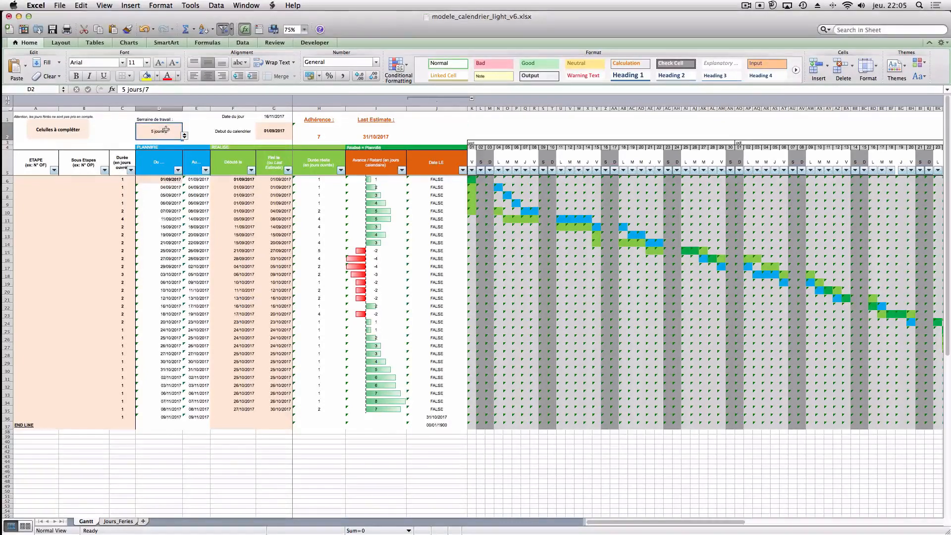
pyautogui.click(185, 137)
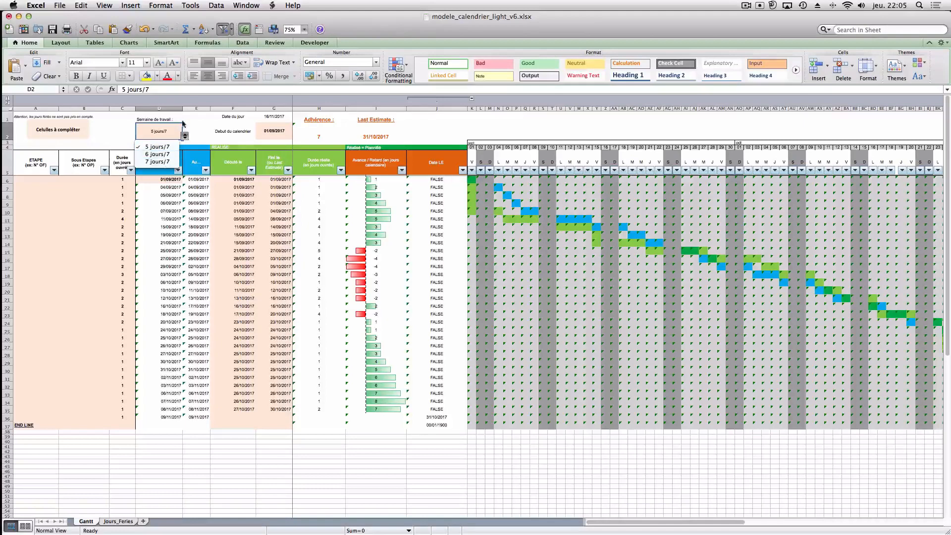
pyautogui.click(172, 132)
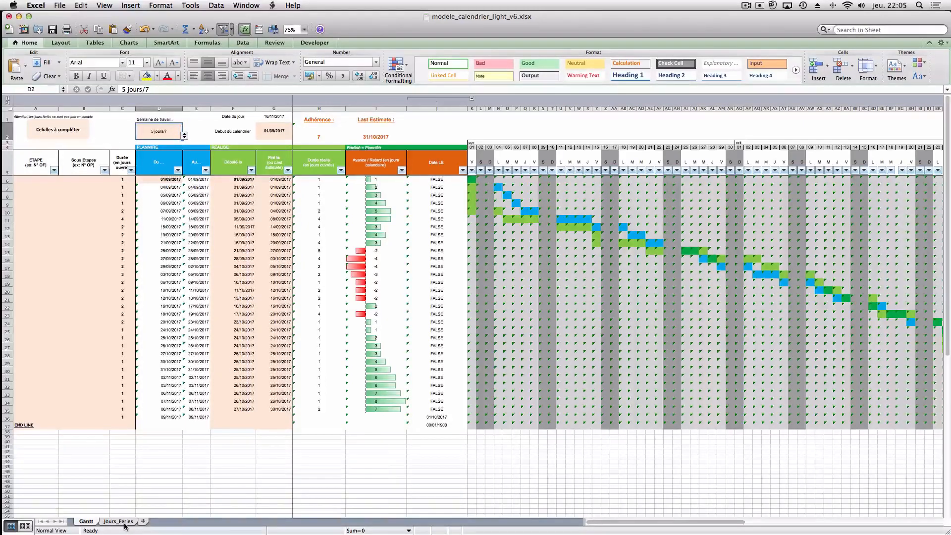
pyautogui.click(119, 521)
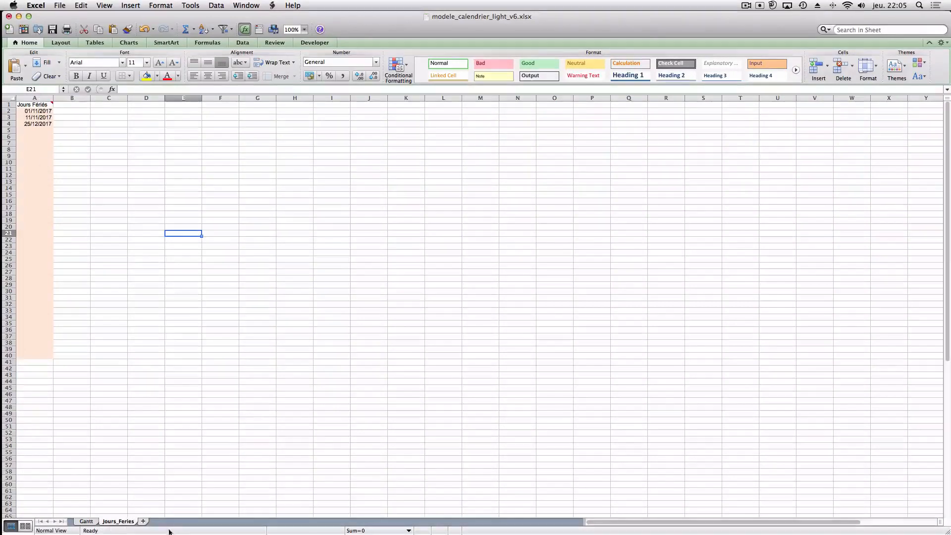
pyautogui.click(85, 521)
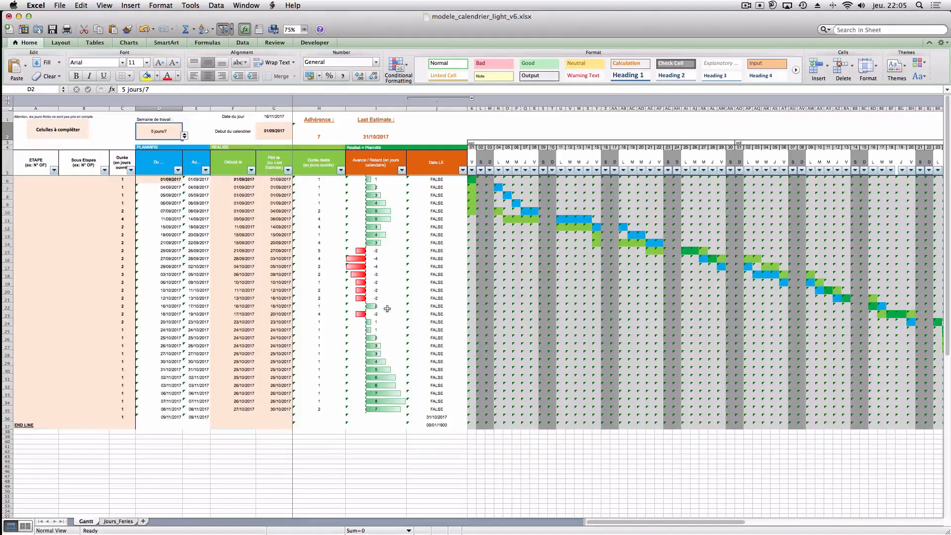
# - Examine the ETAPE column header and the task durations in column C of the Gantt table
pyautogui.click(125, 188)
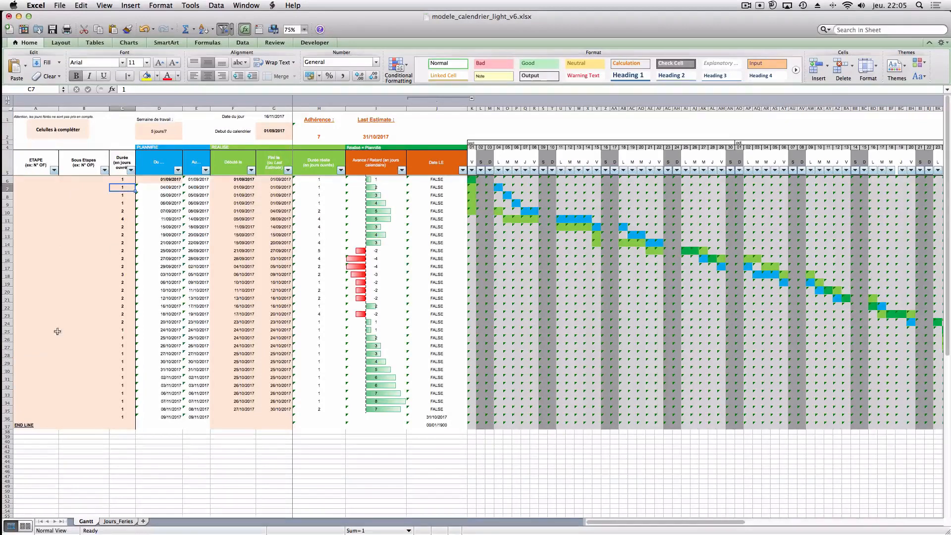
pyautogui.click(36, 165)
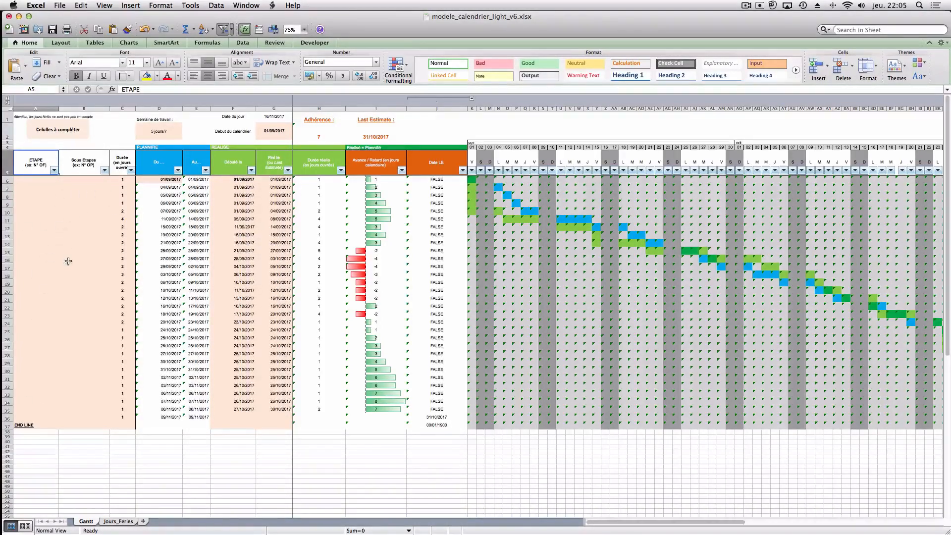
pyautogui.click(120, 179)
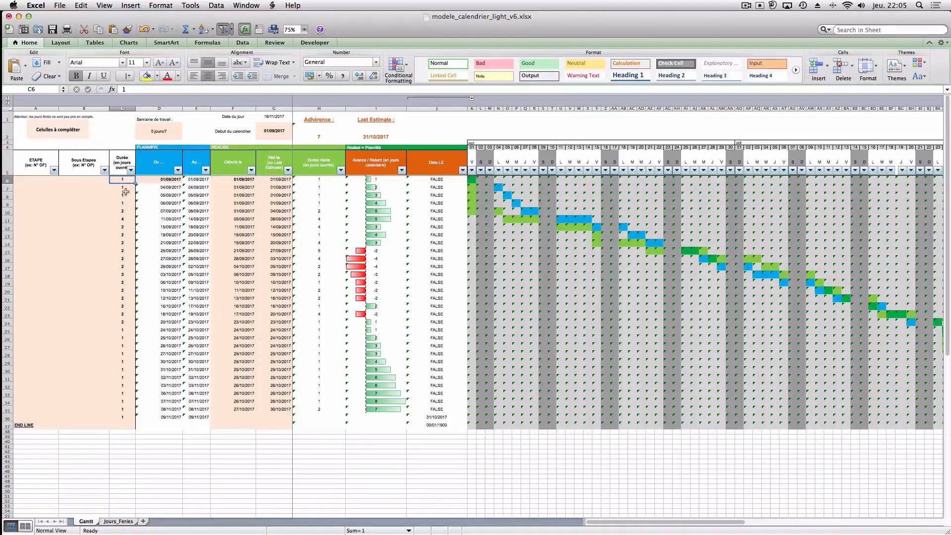
pyautogui.click(122, 189)
pyautogui.click(122, 203)
pyautogui.click(122, 235)
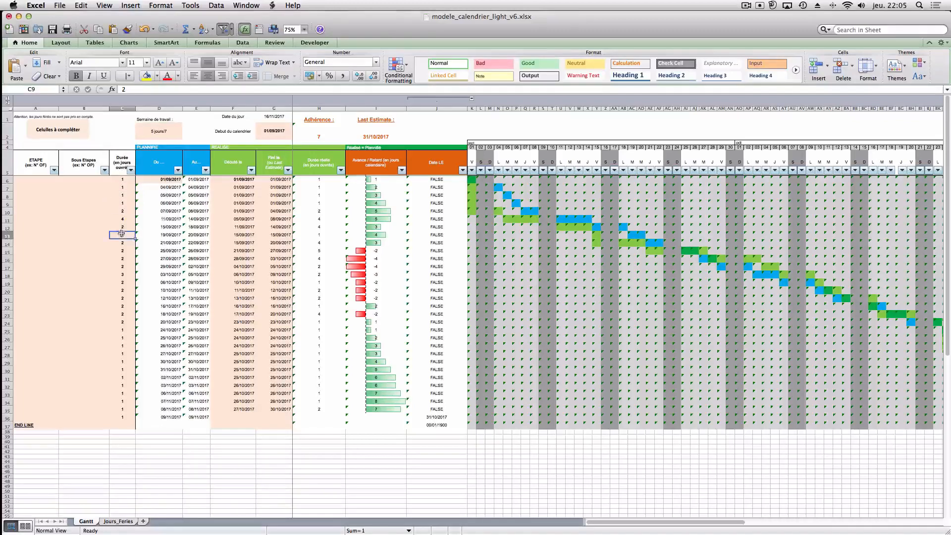
pyautogui.click(123, 299)
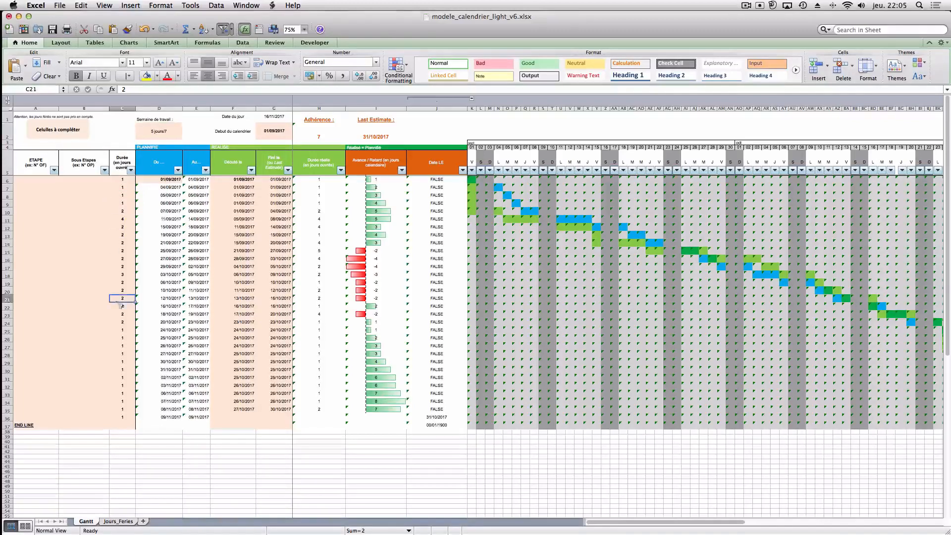
pyautogui.click(122, 338)
pyautogui.click(123, 386)
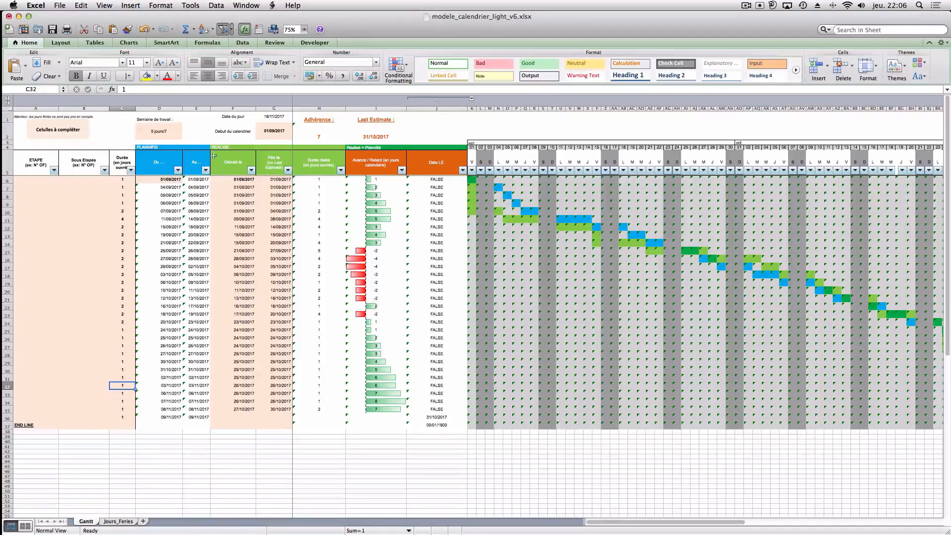
# - Copy the planned start and end dates in D20:E36 into the actual-date columns starting at F20
pyautogui.click(158, 152)
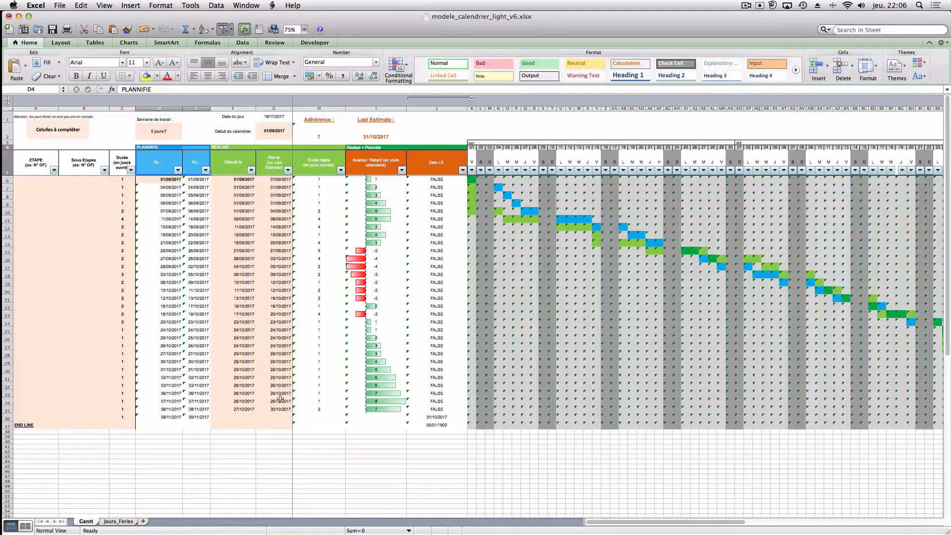
pyautogui.click(236, 281)
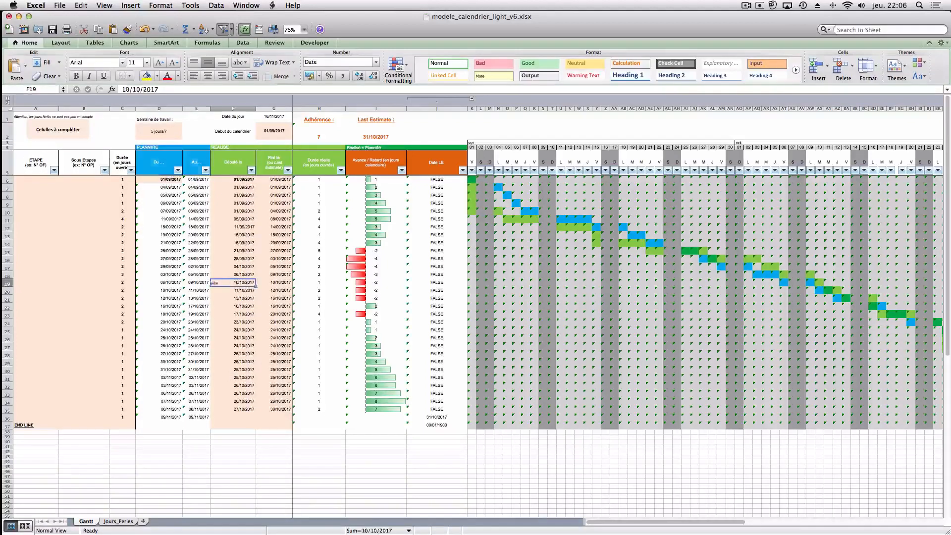
pyautogui.click(169, 289)
pyautogui.moveTo(169, 288); pyautogui.dragTo(188, 417)
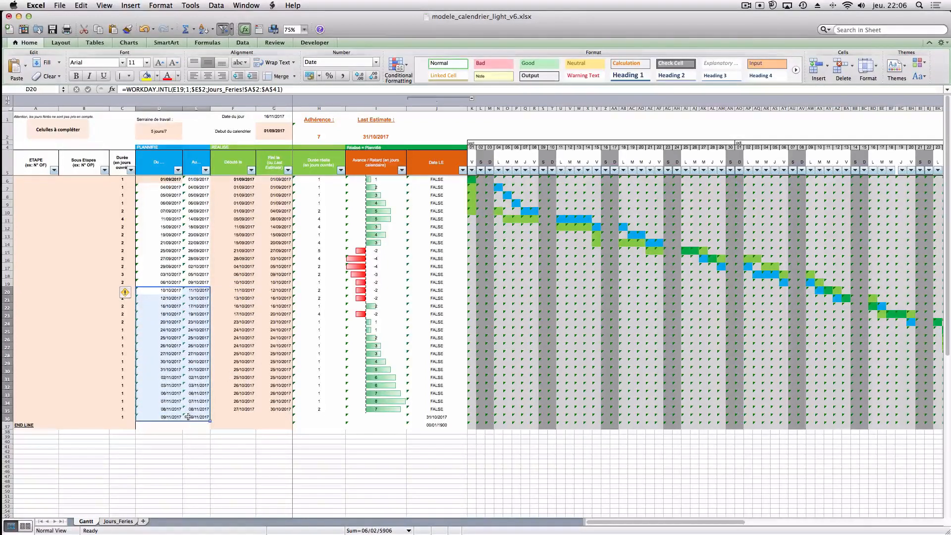
pyautogui.rightClick(184, 320)
pyautogui.click(203, 336)
pyautogui.click(231, 291)
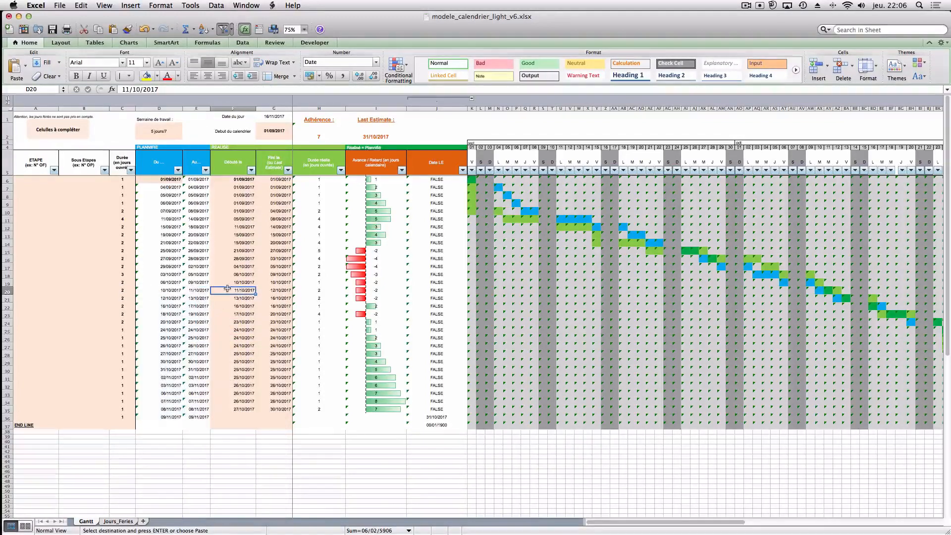
pyautogui.rightClick(231, 292)
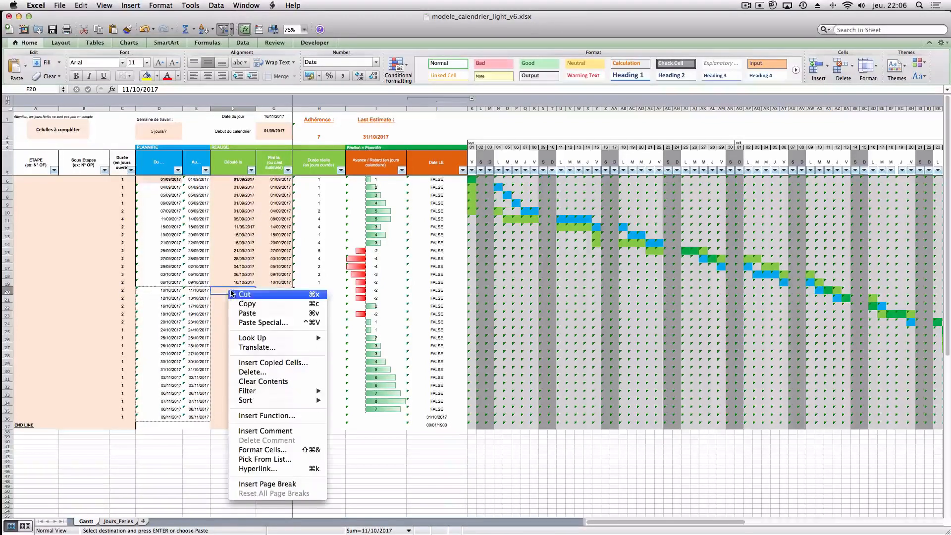
pyautogui.click(244, 315)
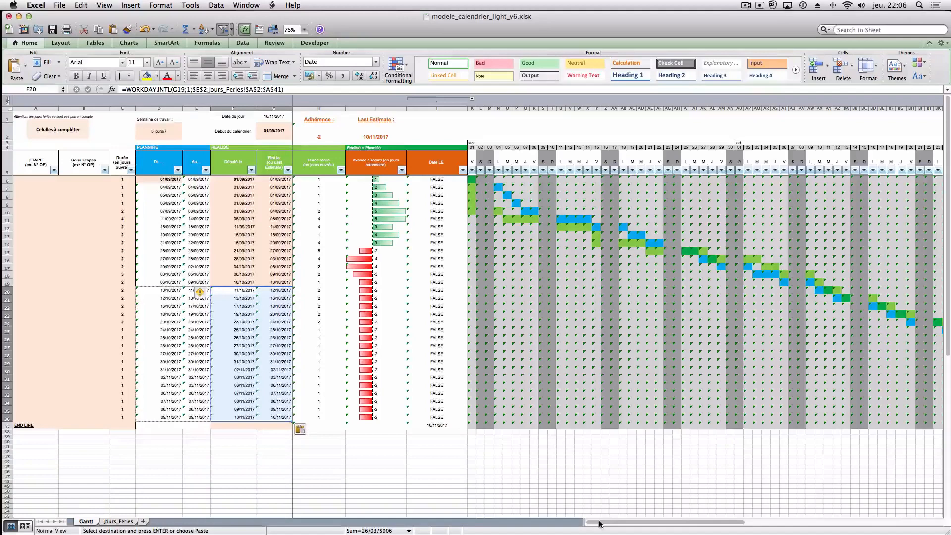
# - Undo the paste into the actual-date columns and inspect the Fini le and Débuté le headers
pyautogui.click(145, 29)
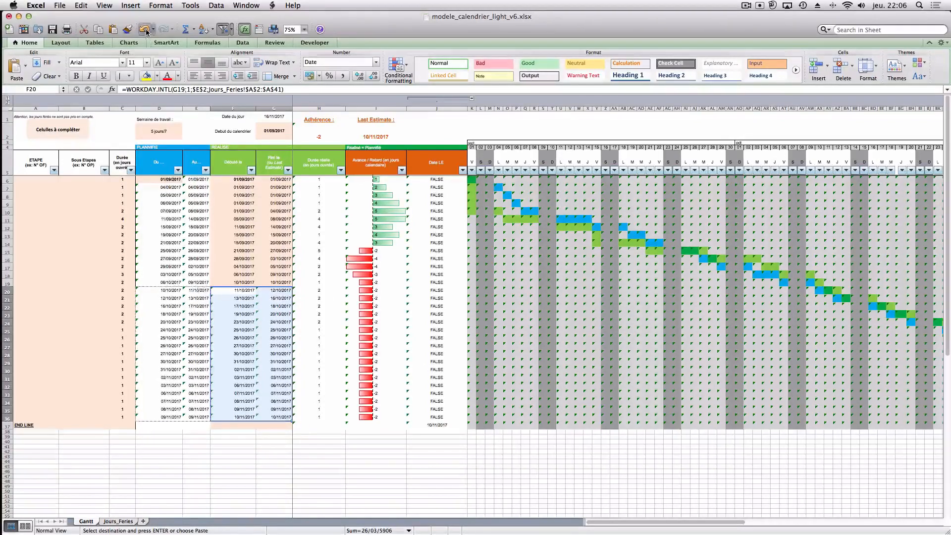
pyautogui.click(463, 471)
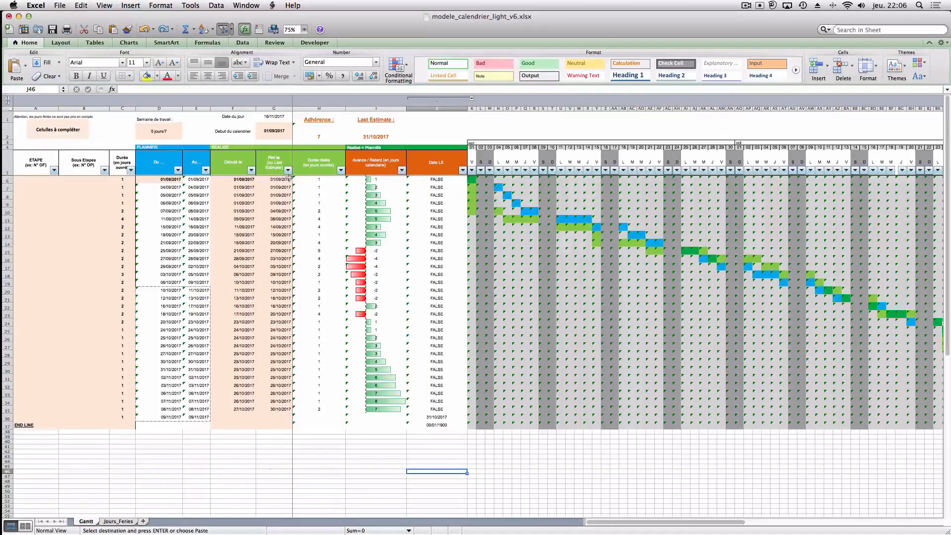
pyautogui.click(272, 163)
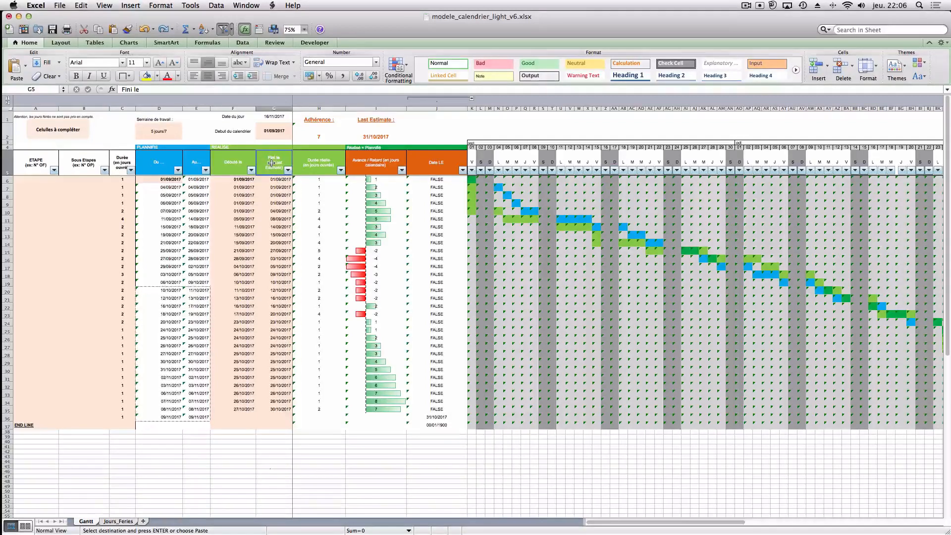
pyautogui.click(240, 162)
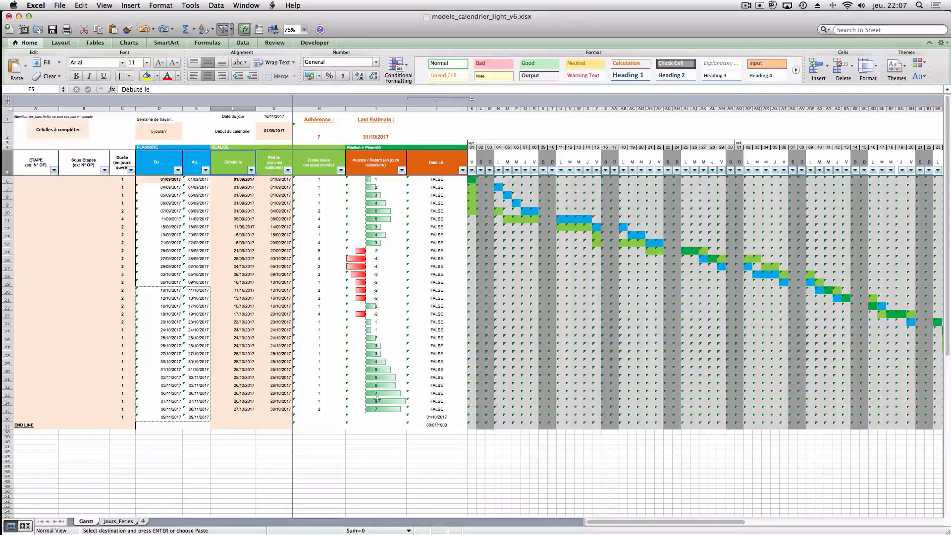
# - Clear the actual start and end dates in F30:G35 and undo the deletion
pyautogui.moveTo(228, 370); pyautogui.dragTo(278, 408)
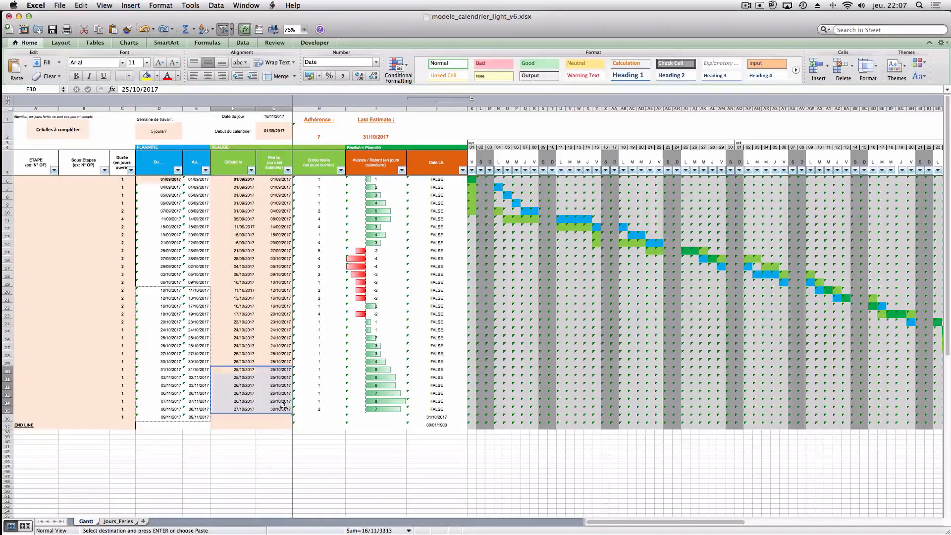
pyautogui.press('Delete')
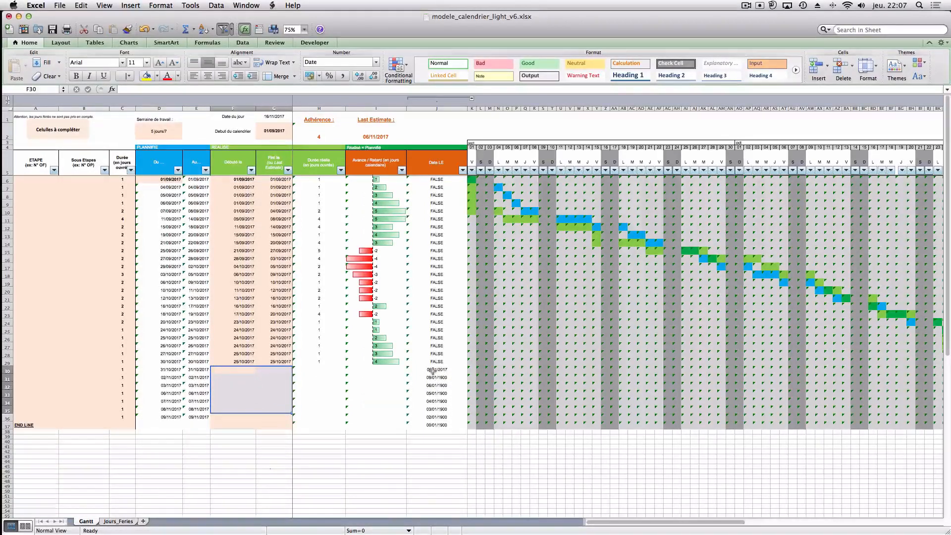
pyautogui.click(143, 30)
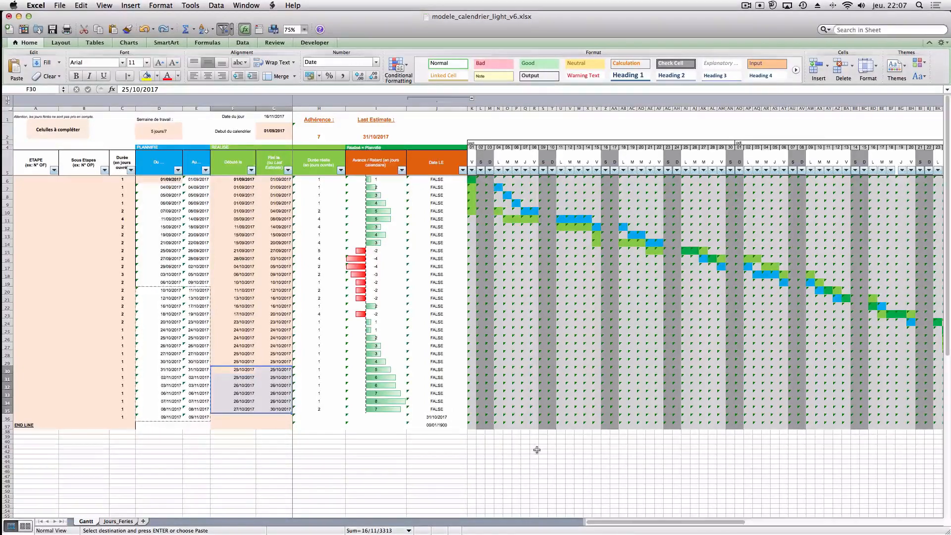
# - Try 15/10/2017 as the Date du jour in G1 and undo the change
pyautogui.click(272, 118)
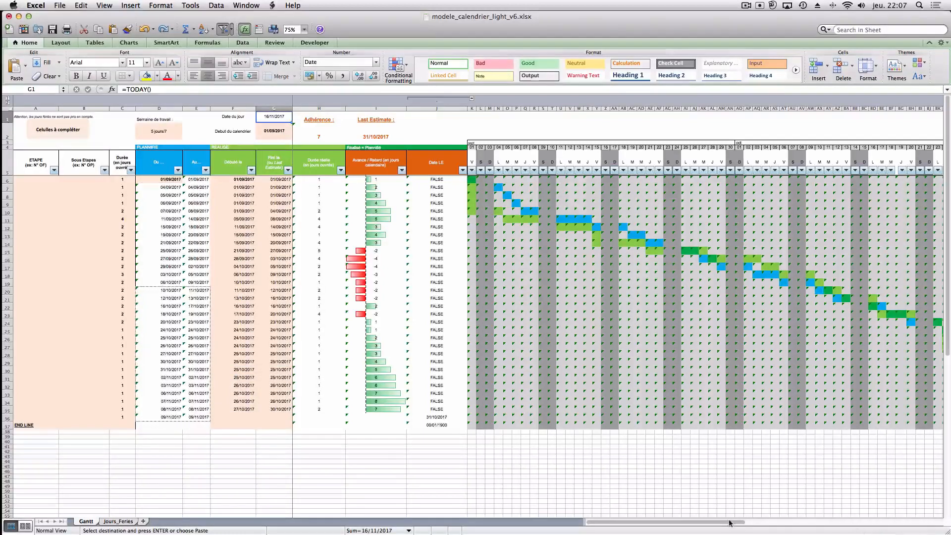
pyautogui.moveTo(730, 523); pyautogui.dragTo(757, 523)
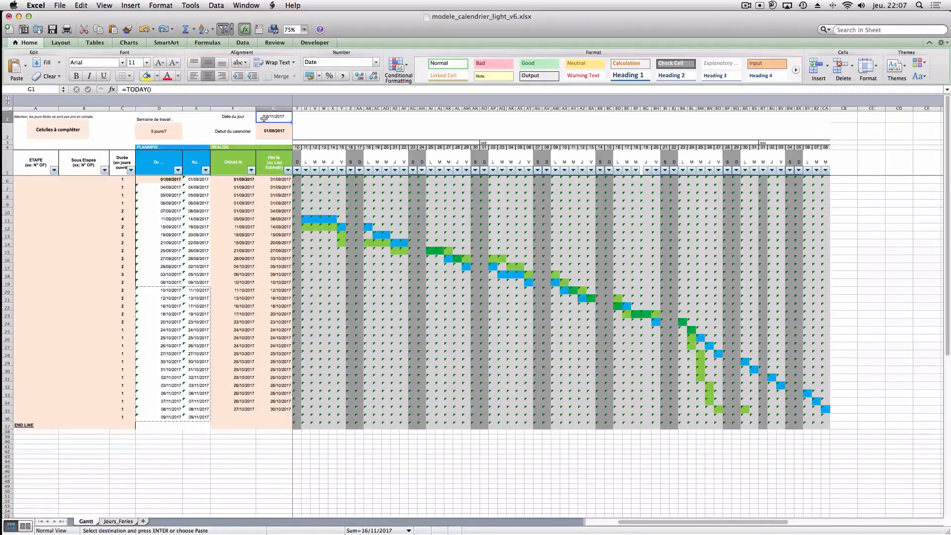
pyautogui.write('15/')
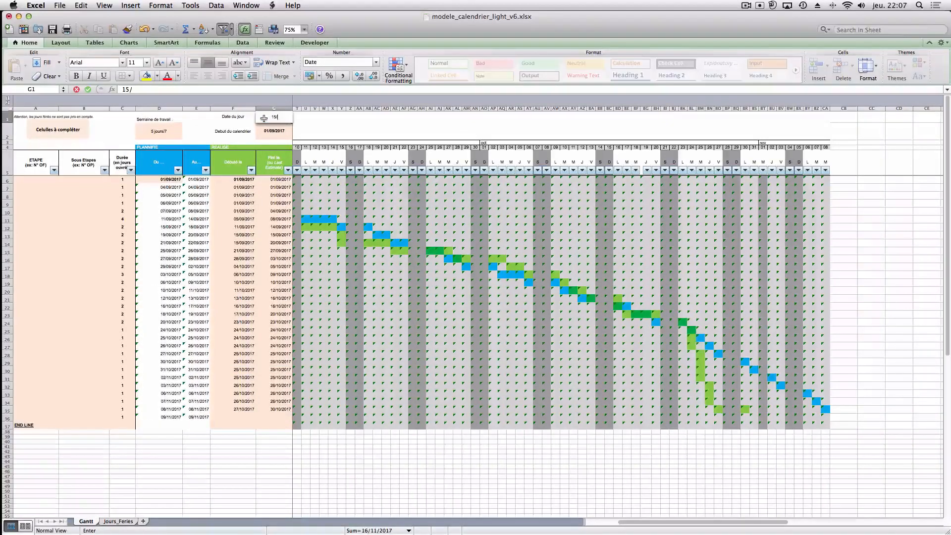
pyautogui.write('10/2017')
pyautogui.press('Return')
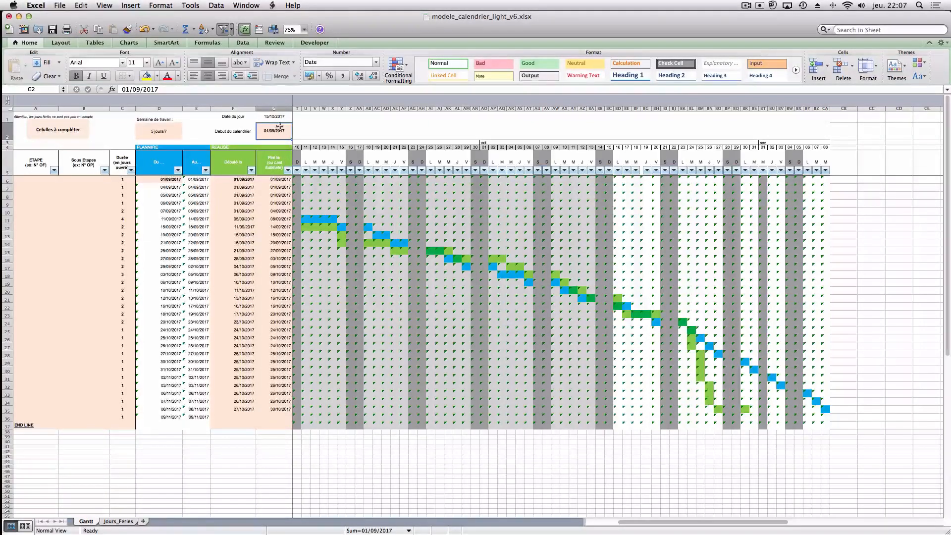
pyautogui.click(144, 30)
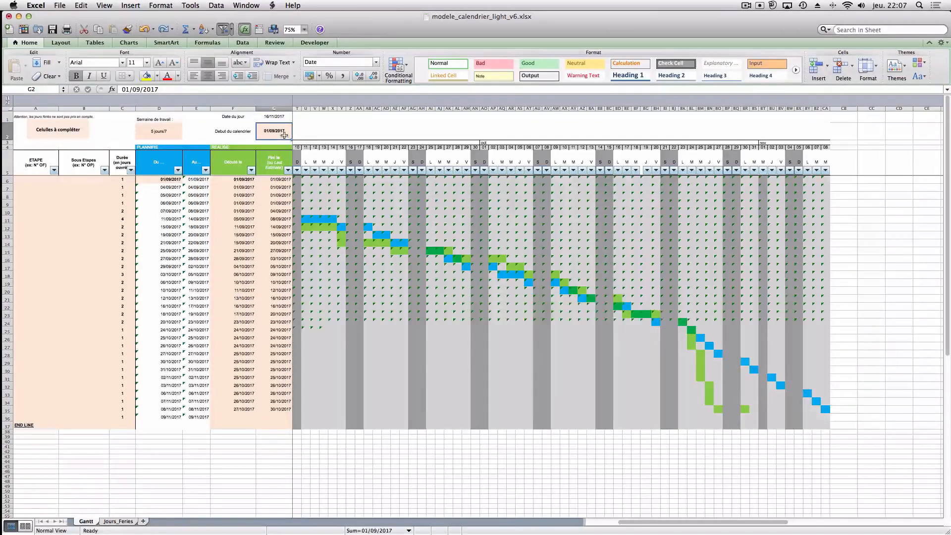
# - Set the calendar start date (Début du calendrier) in G2 to 30/09/2017
pyautogui.click(283, 134)
pyautogui.moveTo(665, 522); pyautogui.dragTo(617, 524)
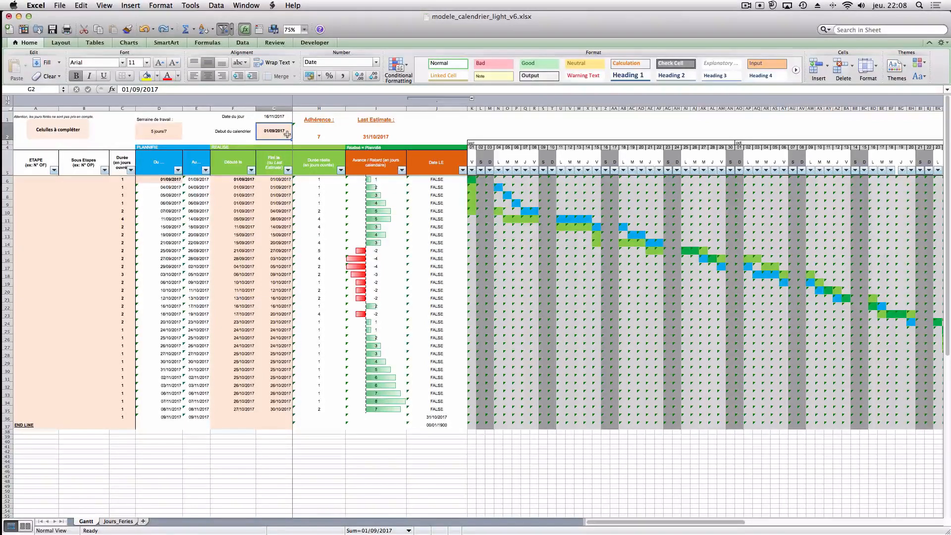
pyautogui.write('30/09/20')
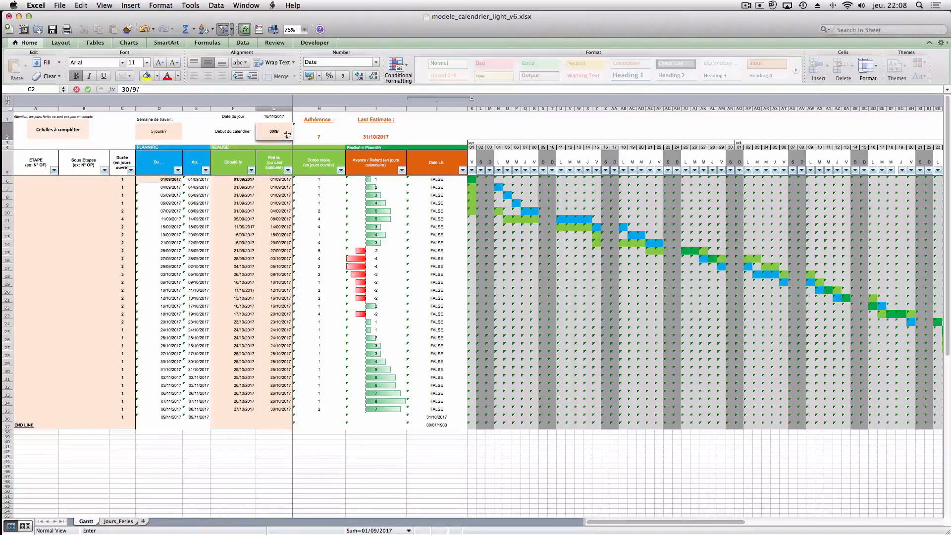
pyautogui.write('17')
pyautogui.press('Return')
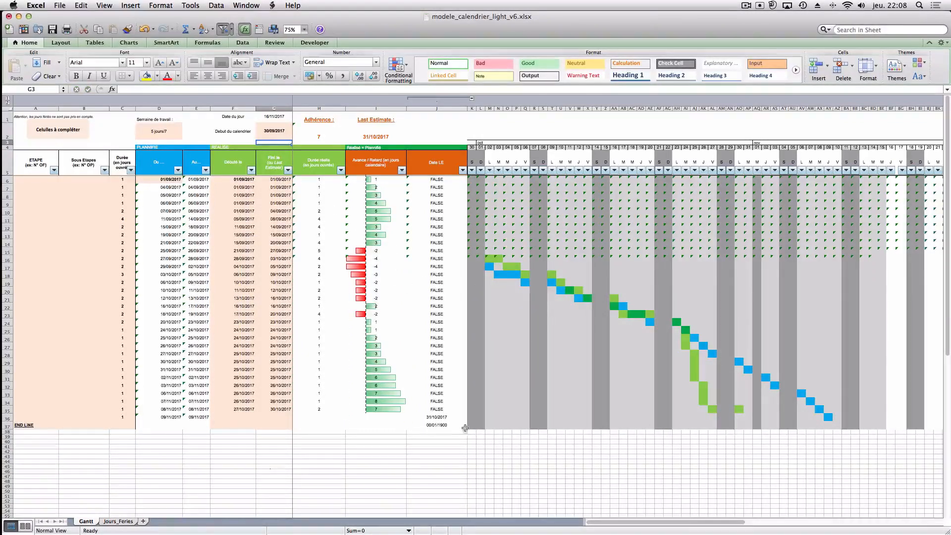
# - Extend the Gantt chart formulas in K37:CA37 down to row 45
pyautogui.moveTo(478, 421); pyautogui.dragTo(857, 429)
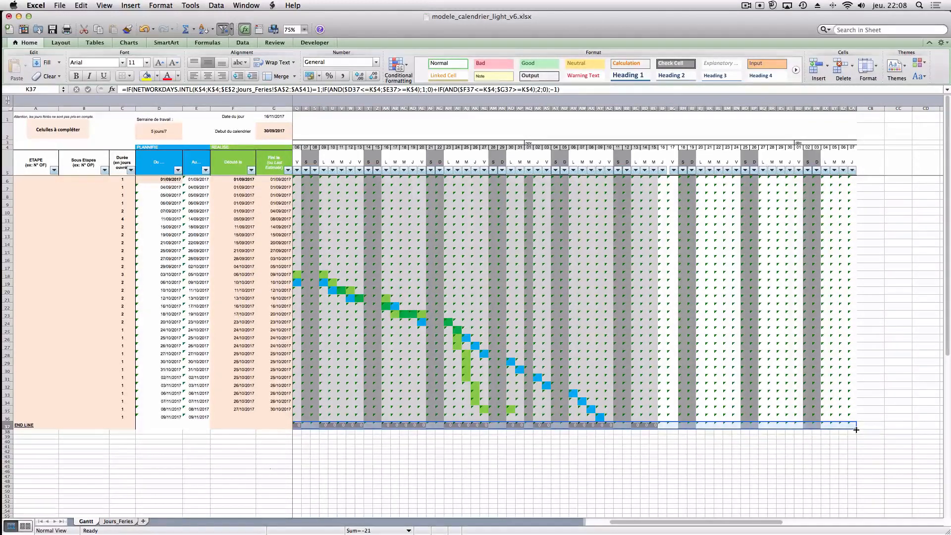
pyautogui.moveTo(857, 429); pyautogui.dragTo(849, 471)
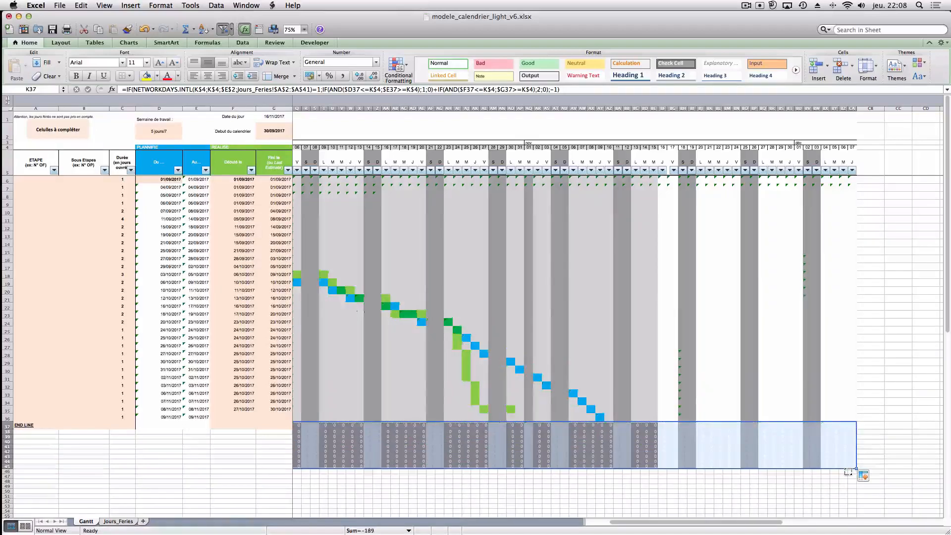
pyautogui.click(711, 477)
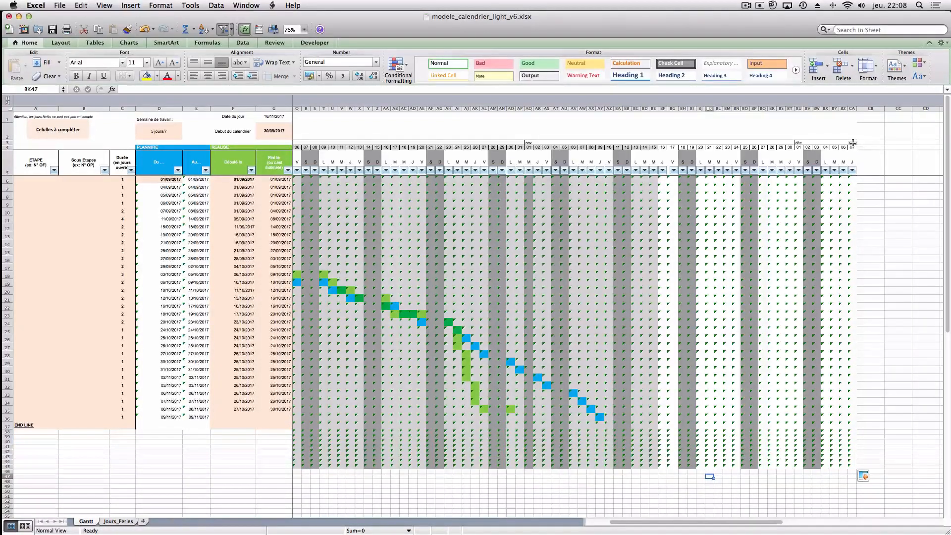
# - Try extending the calendar columns from CA3:CA45 through 21 December and undo the extension
pyautogui.moveTo(852, 148); pyautogui.dragTo(843, 431)
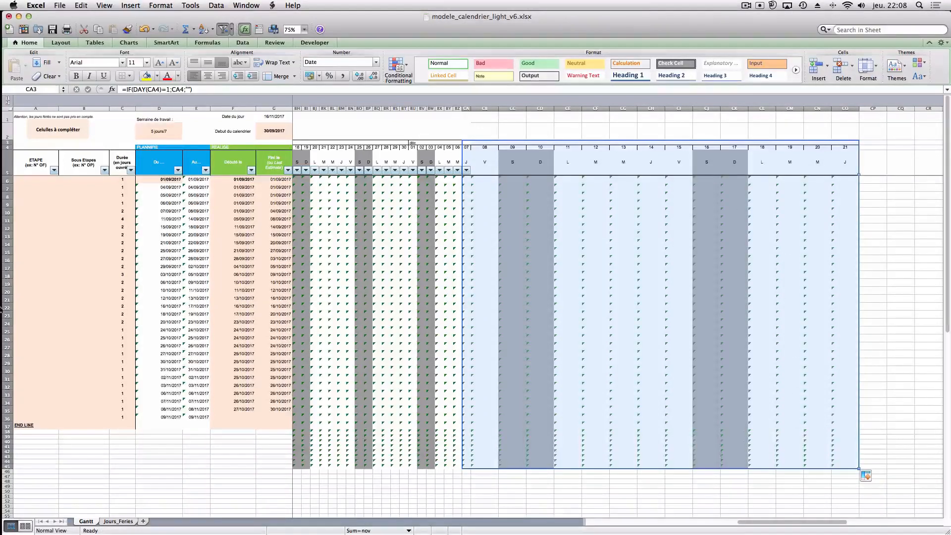
pyautogui.click(143, 29)
# - Undo the downward extension of the Gantt chart rows and the calendar start date change in G2
pyautogui.click(143, 30)
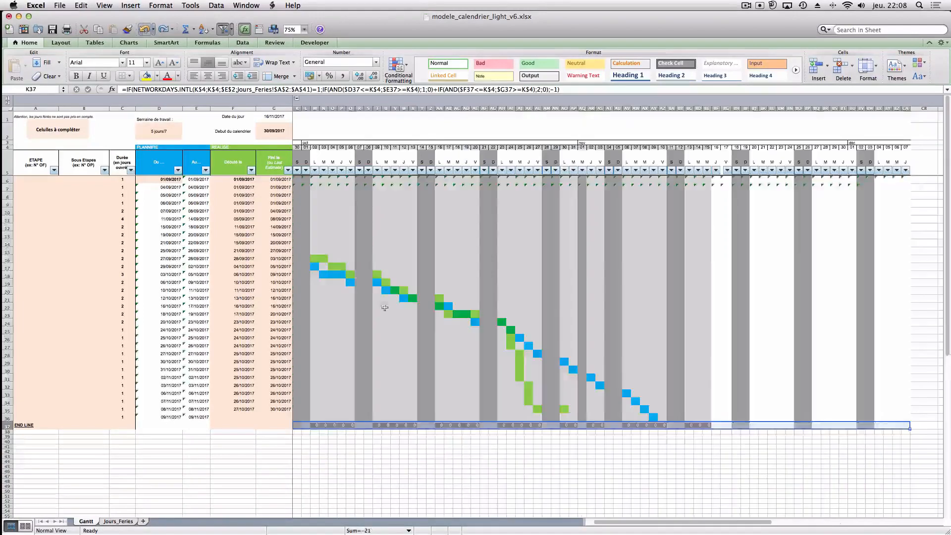
pyautogui.moveTo(648, 523); pyautogui.dragTo(603, 517)
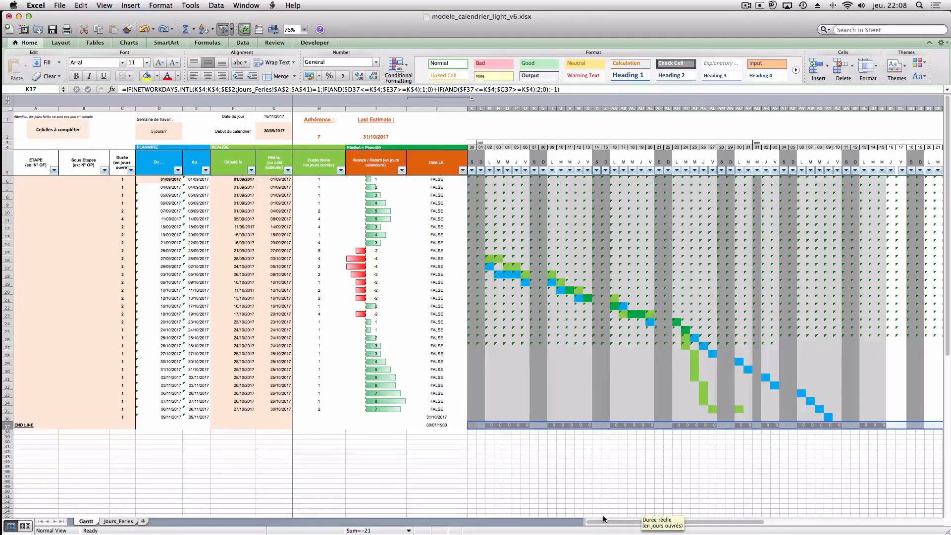
pyautogui.click(499, 486)
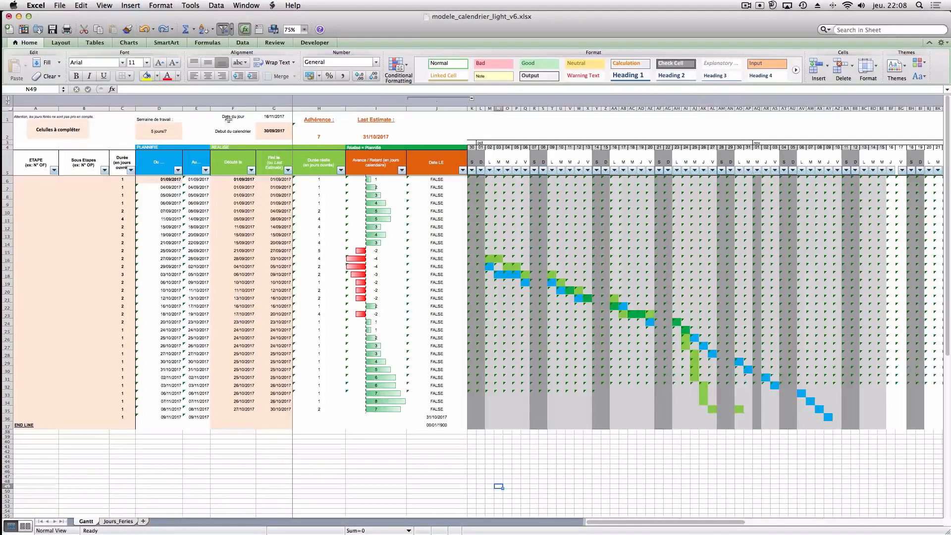
pyautogui.click(266, 133)
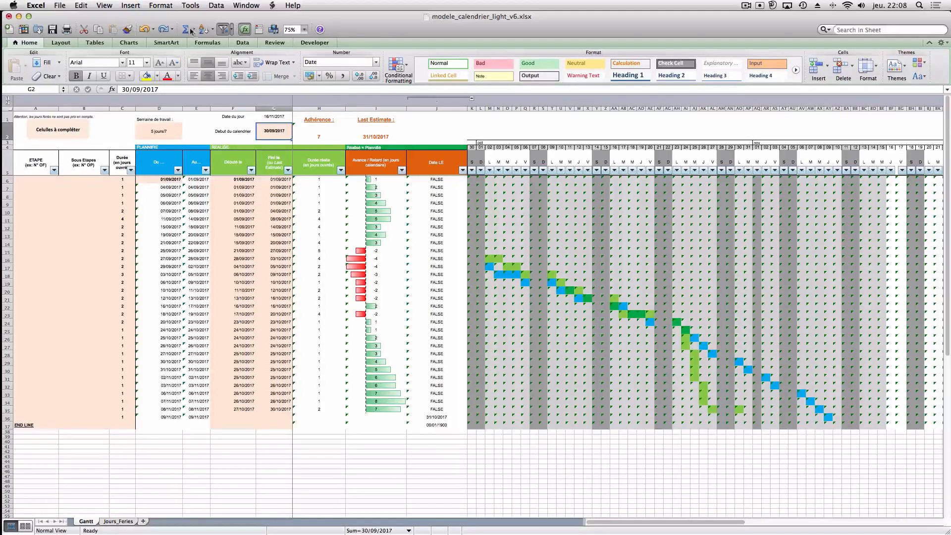
pyautogui.click(145, 30)
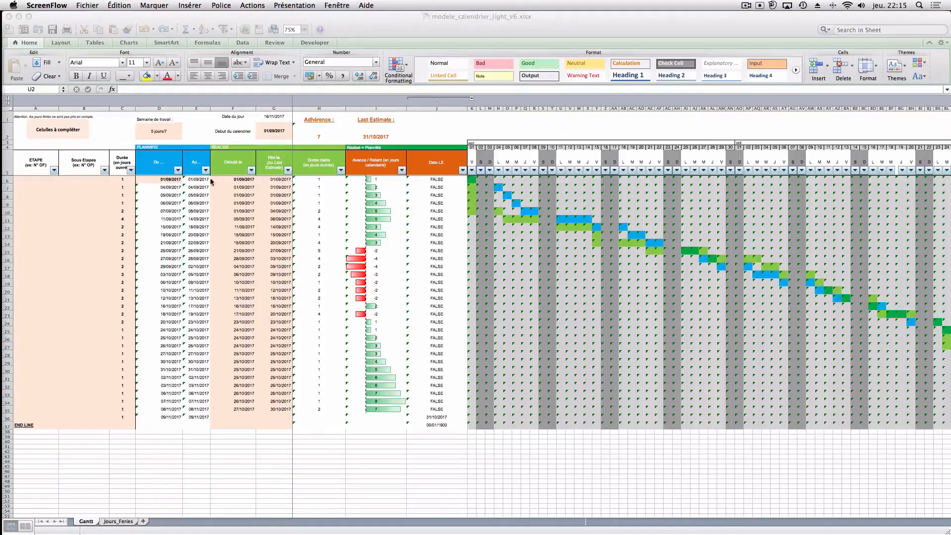
# - Set the working week (Semaine de travail) in D2 to 6 jours/7
pyautogui.click(167, 130)
pyautogui.click(168, 130)
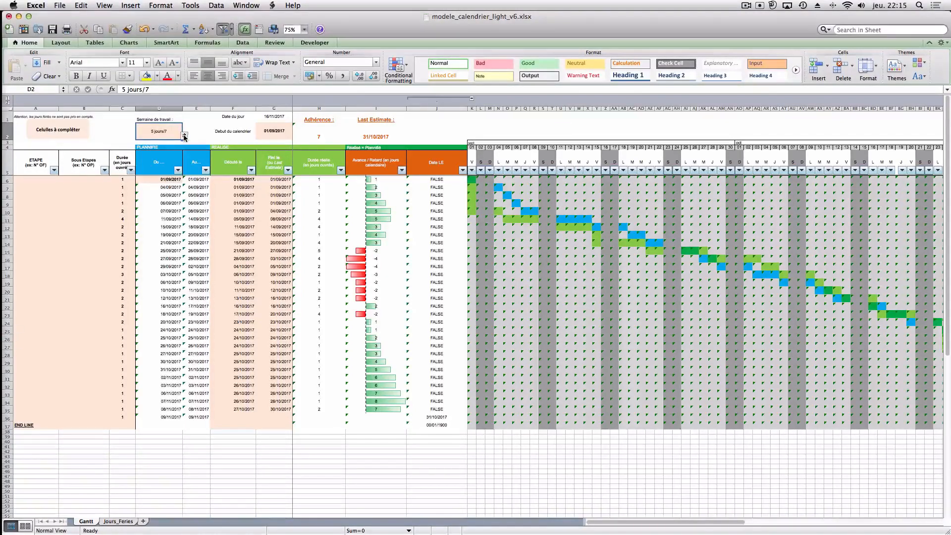
pyautogui.click(184, 136)
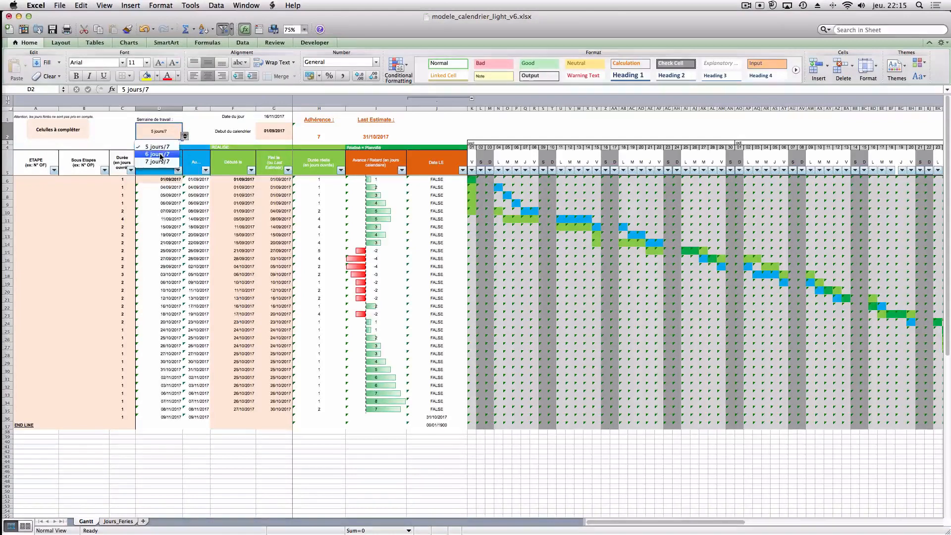
pyautogui.click(161, 155)
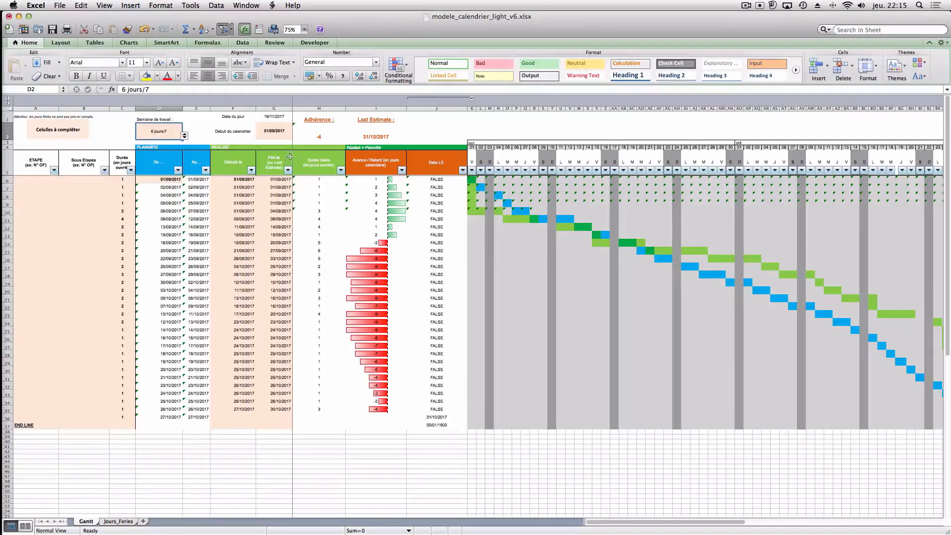
# - Switch the working week in D2 to 7 jours/7 and select the actual end date in G18
pyautogui.click(186, 137)
pyautogui.click(167, 162)
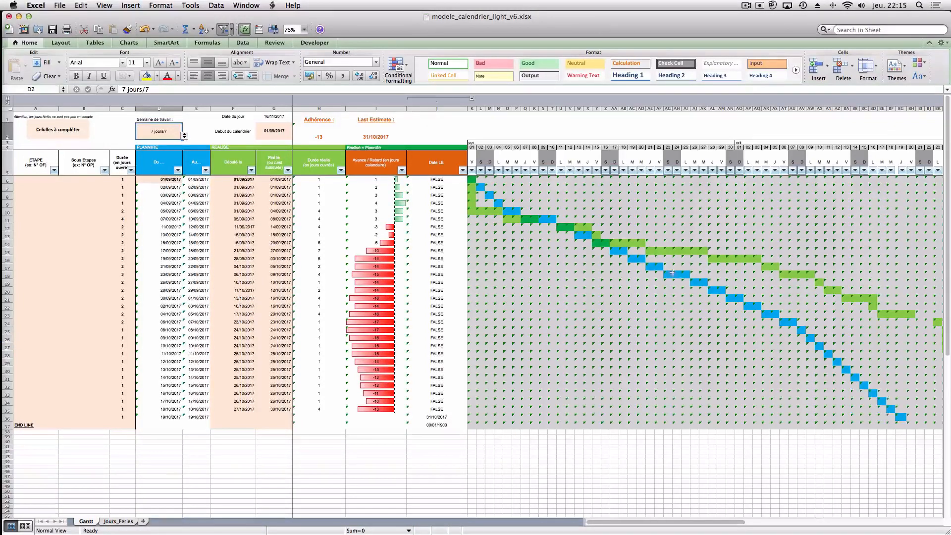
pyautogui.click(262, 274)
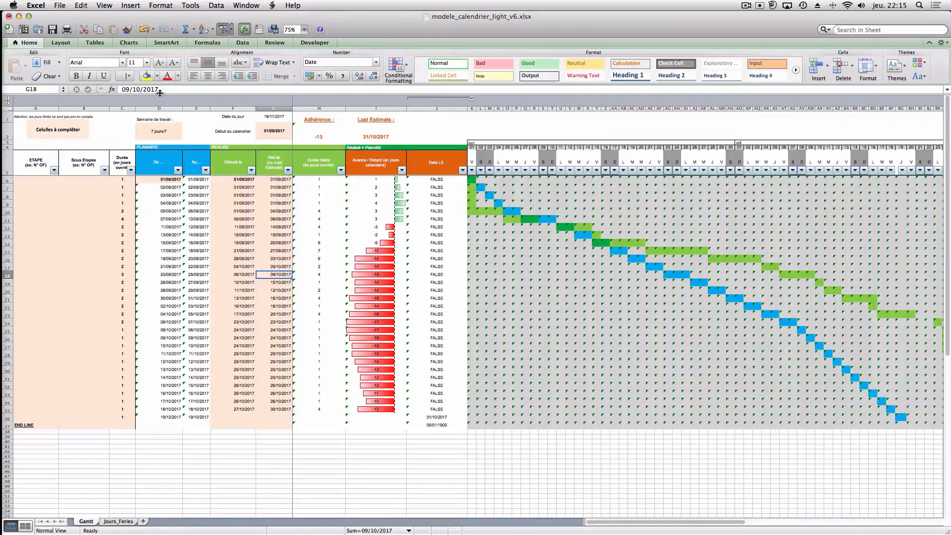
# - Set the working week in D2 back to 5 jours/7 and select an empty cell below the table
pyautogui.click(166, 133)
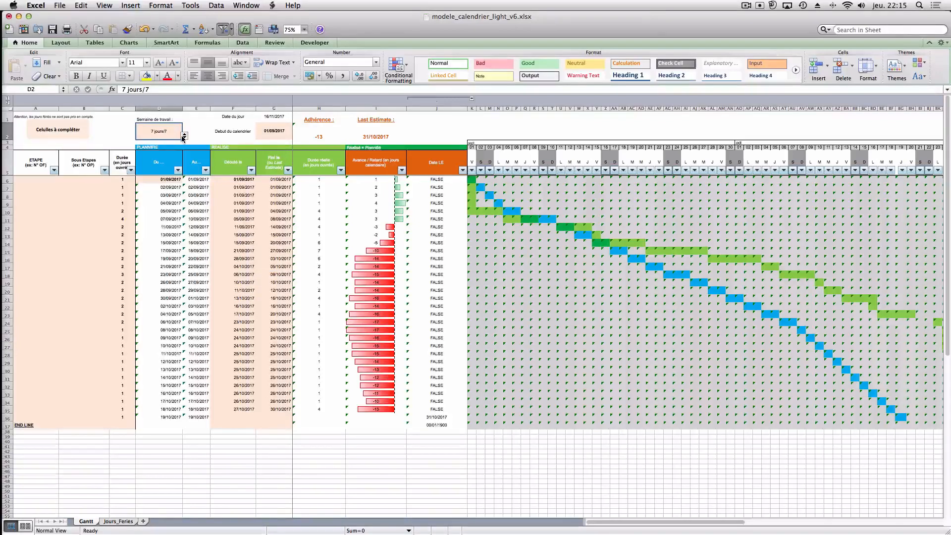
pyautogui.click(184, 136)
pyautogui.click(166, 147)
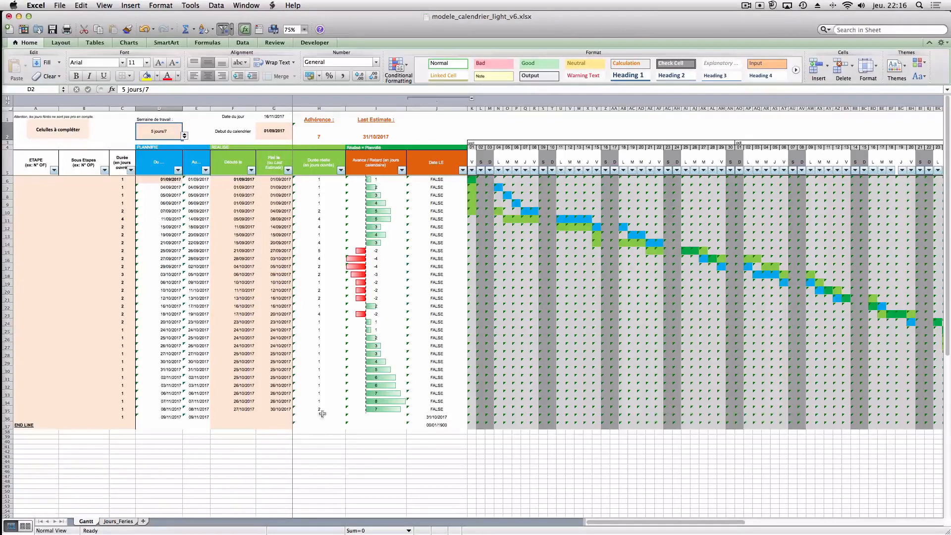
pyautogui.click(339, 435)
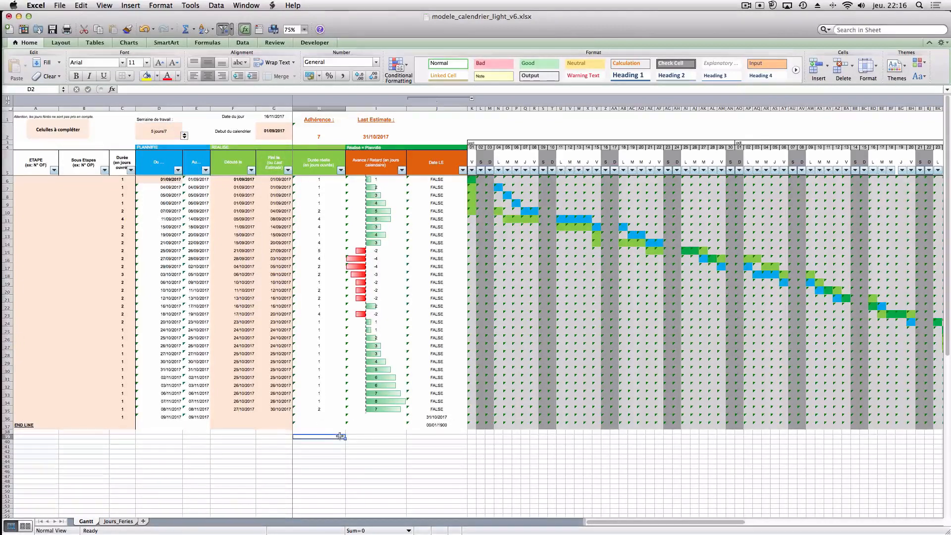